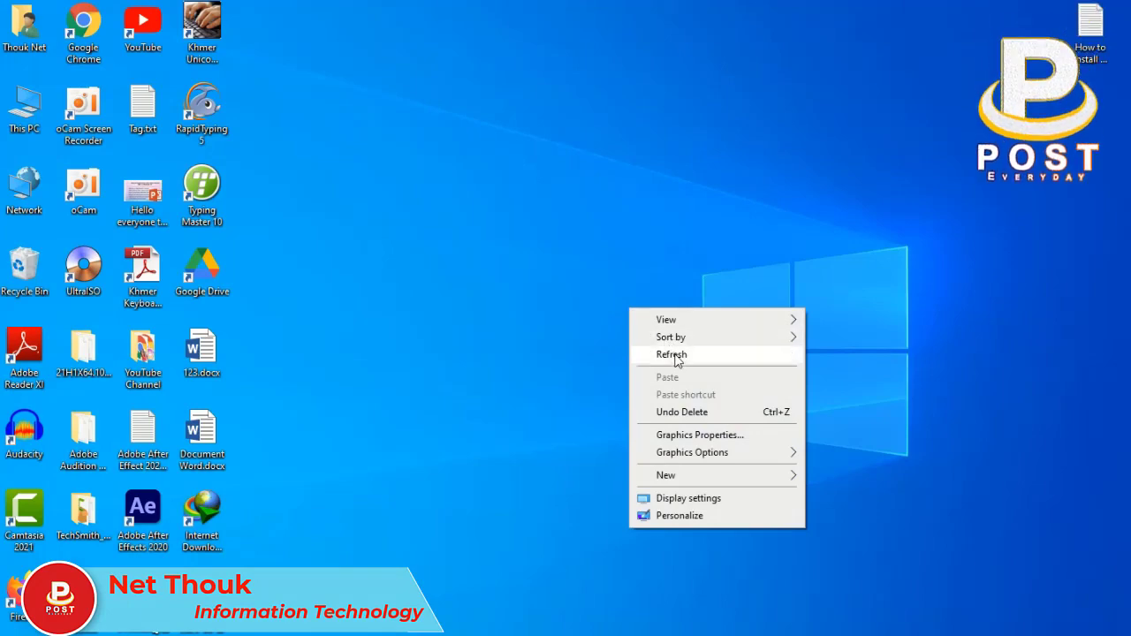
Step: Refresh the desktop repeatedly from its right-click menu
left_click(673, 354)
right_click(530, 267)
left_click(572, 313)
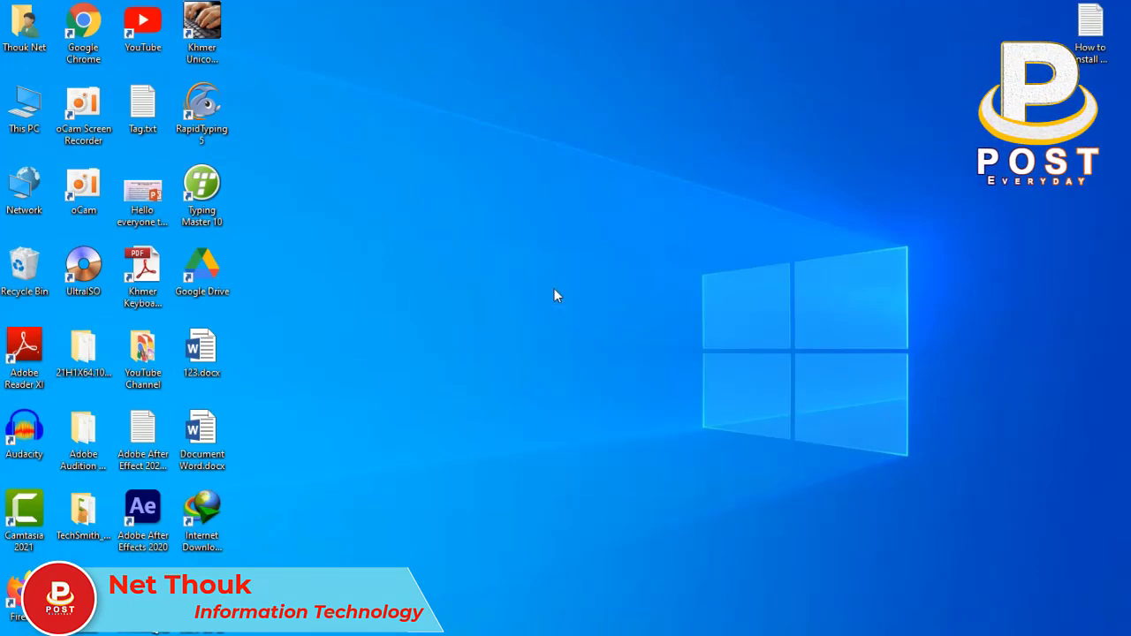
right_click(554, 288)
left_click(587, 334)
right_click(541, 274)
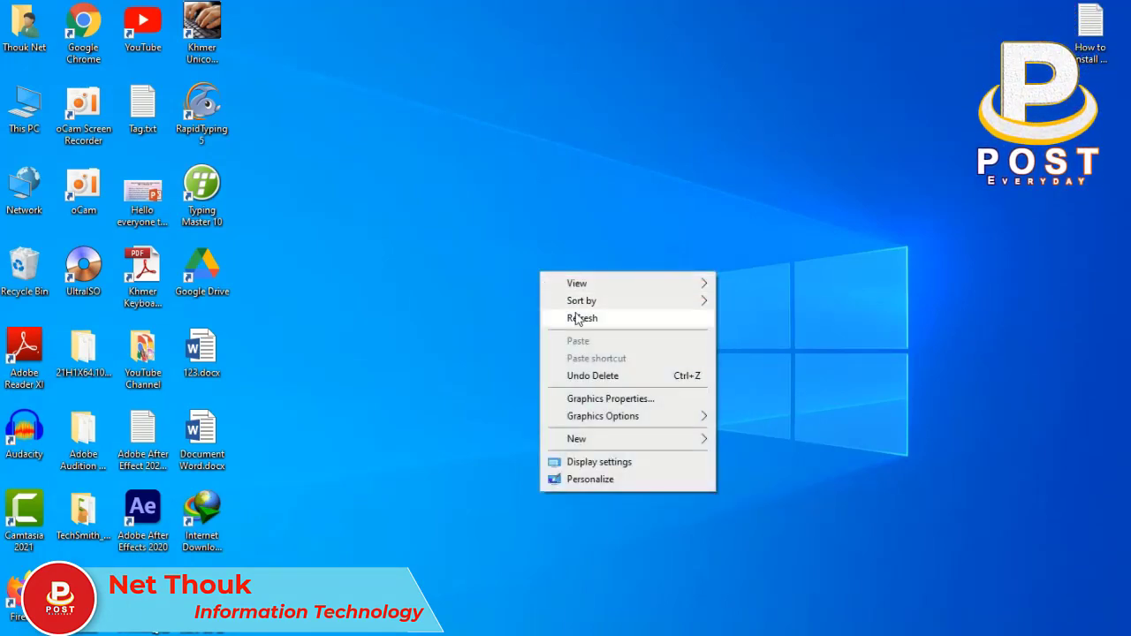
left_click(573, 320)
right_click(560, 299)
left_click(608, 349)
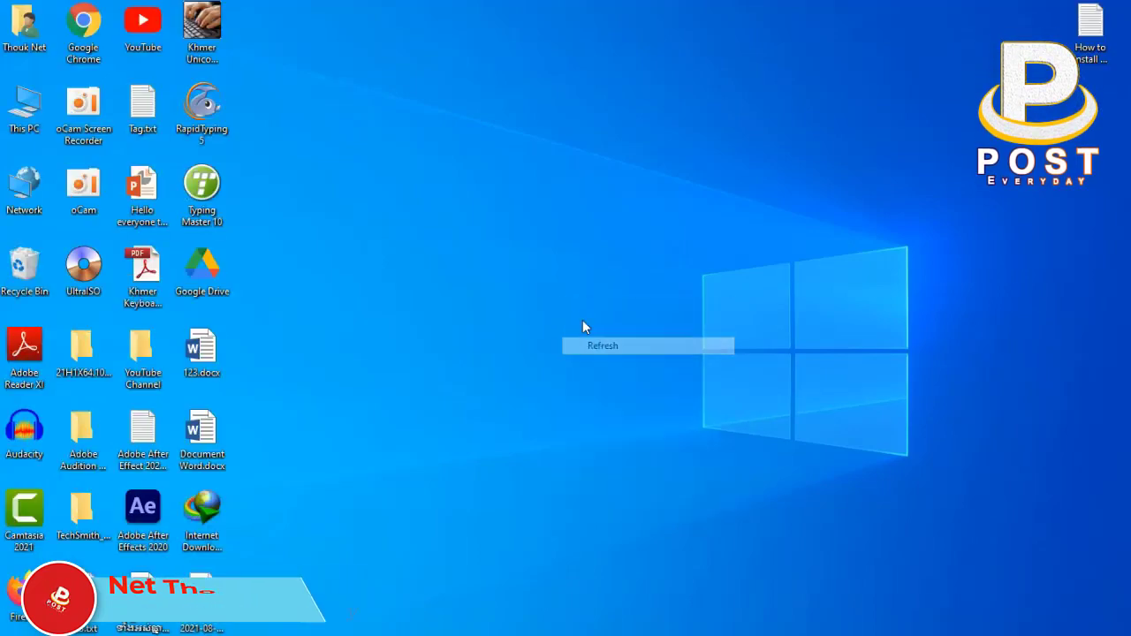
right_click(575, 315)
left_click(608, 360)
right_click(504, 254)
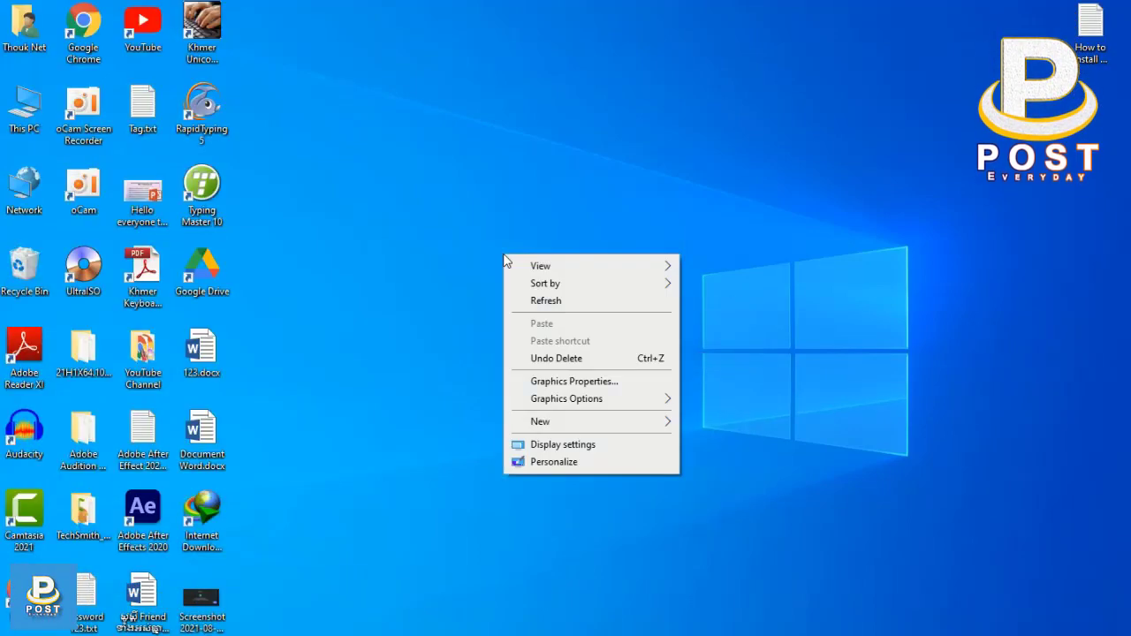
left_click(542, 300)
right_click(530, 278)
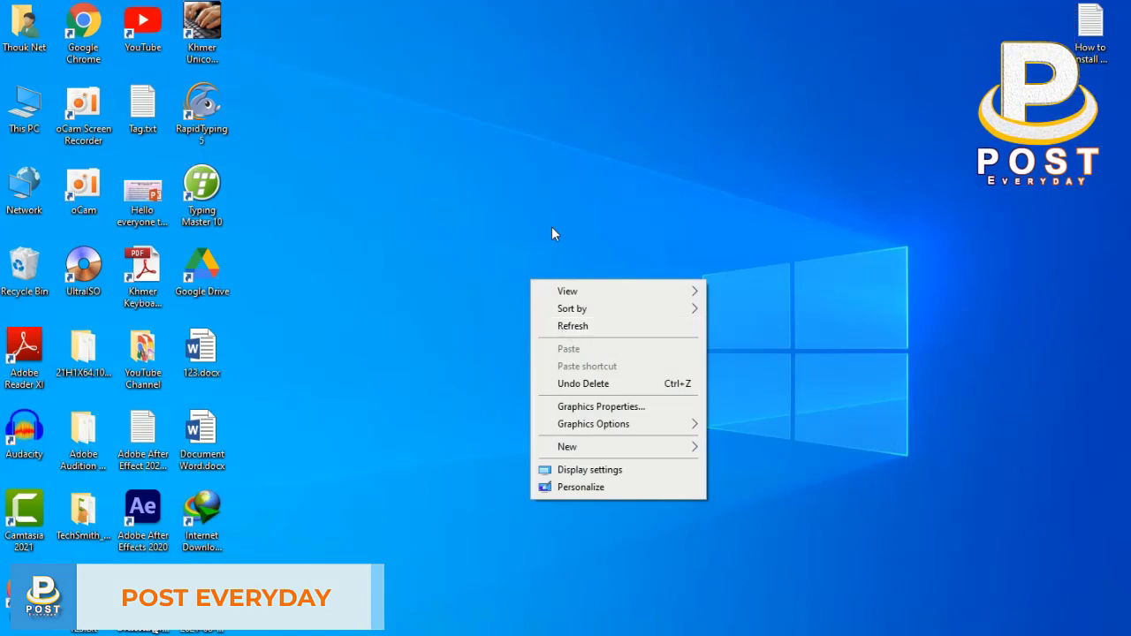
right_click(528, 207)
left_click(548, 254)
right_click(493, 193)
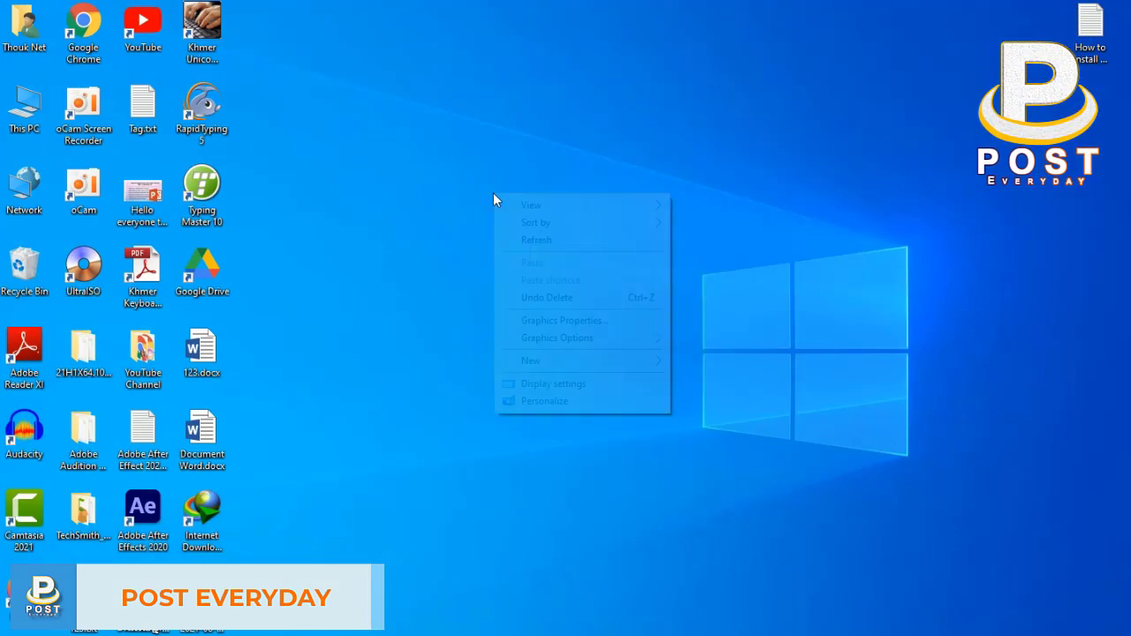
left_click(539, 239)
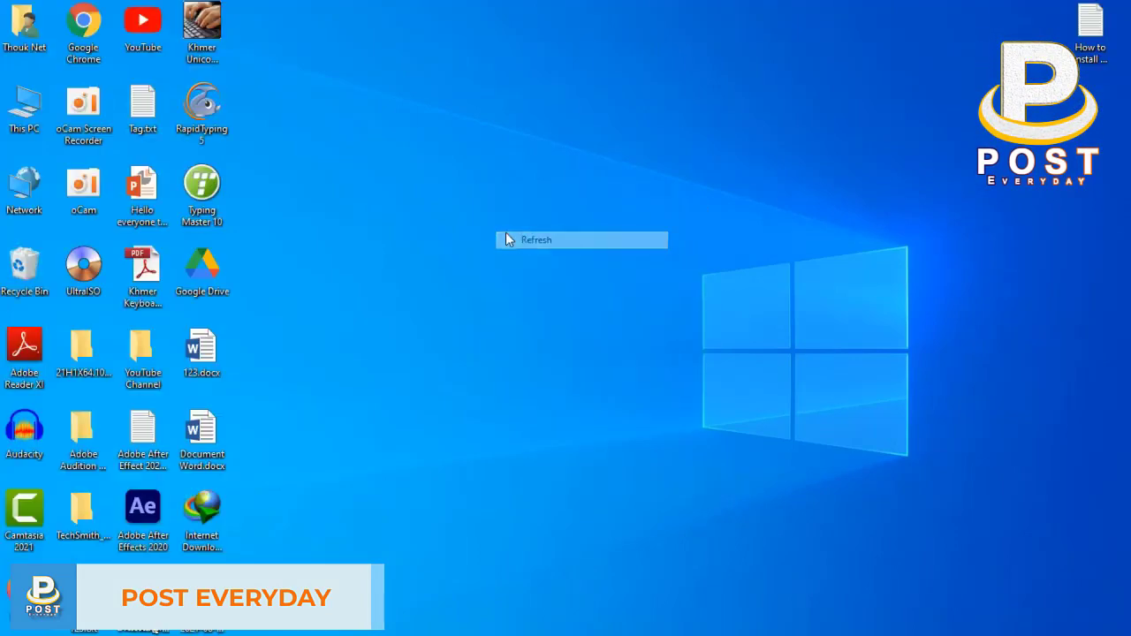
Step: Empty the Recycle Bin, confirming permanent deletion of the MP4 recording
right_click(9, 265)
left_click(61, 287)
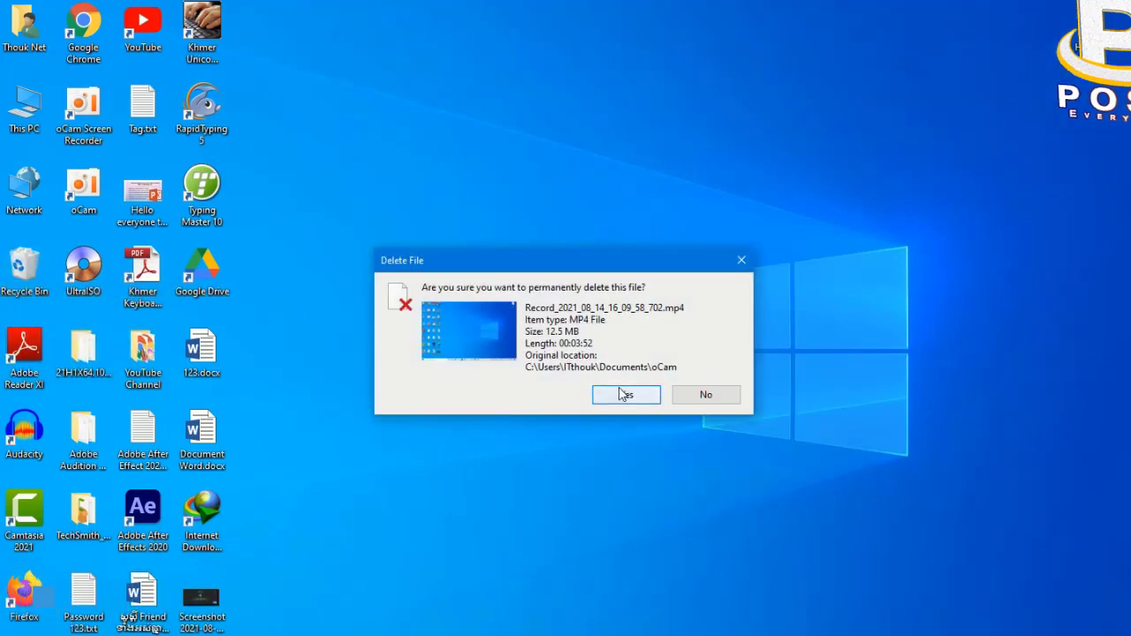
left_click(624, 394)
Step: Refresh the desktop a couple more times
right_click(613, 245)
left_click(661, 288)
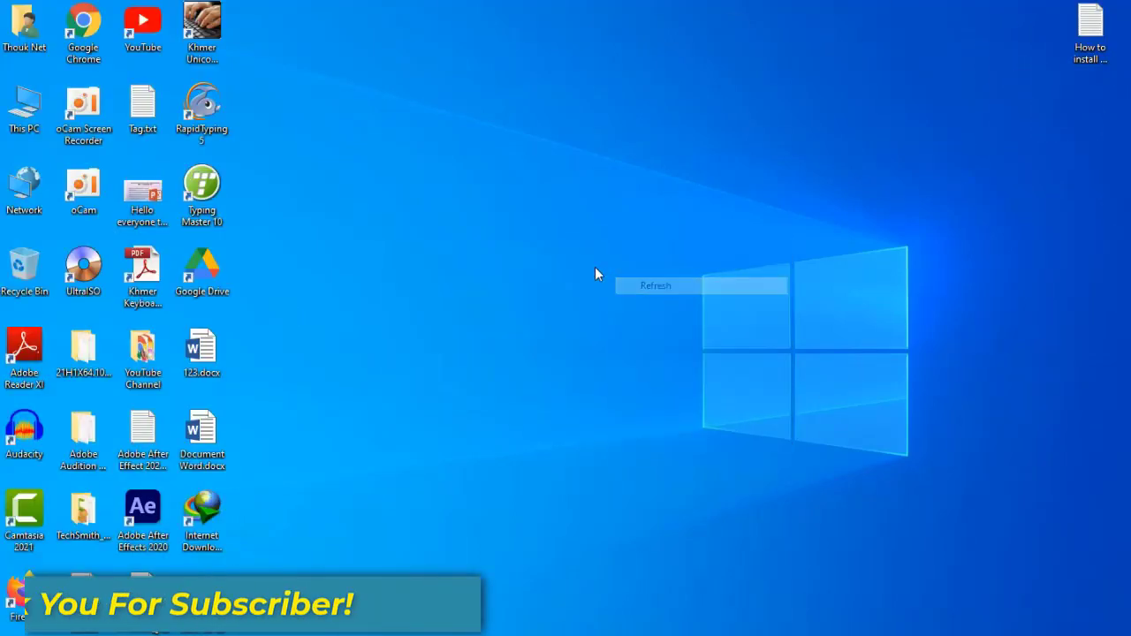
right_click(595, 268)
left_click(635, 316)
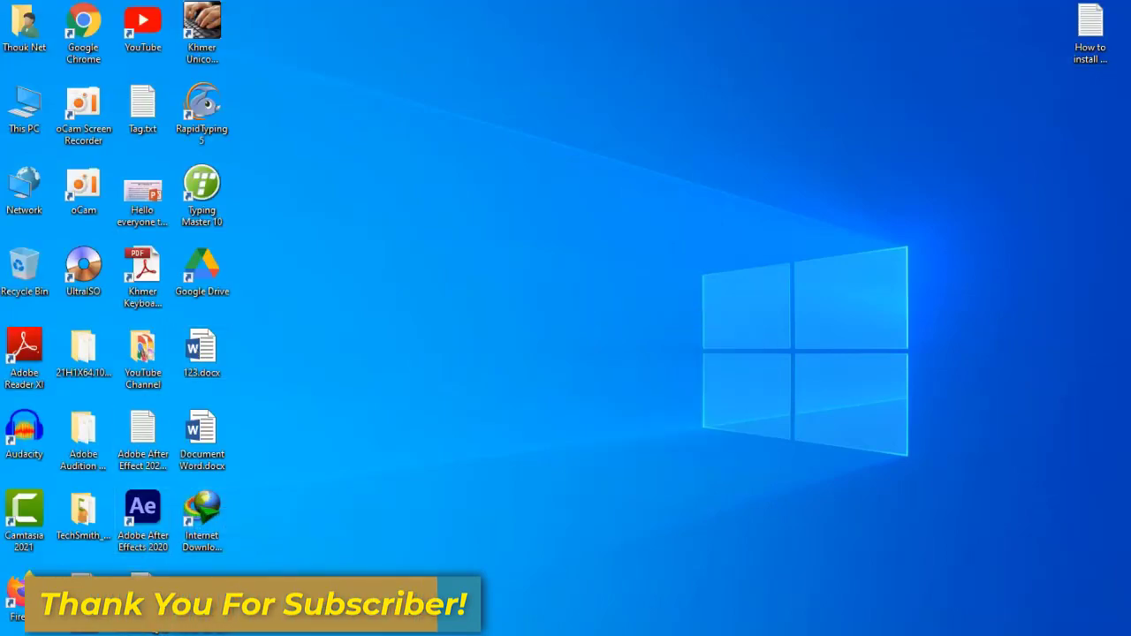
Step: Launch Adobe Premiere Pro 2021 from the Start menu app list
key("super")
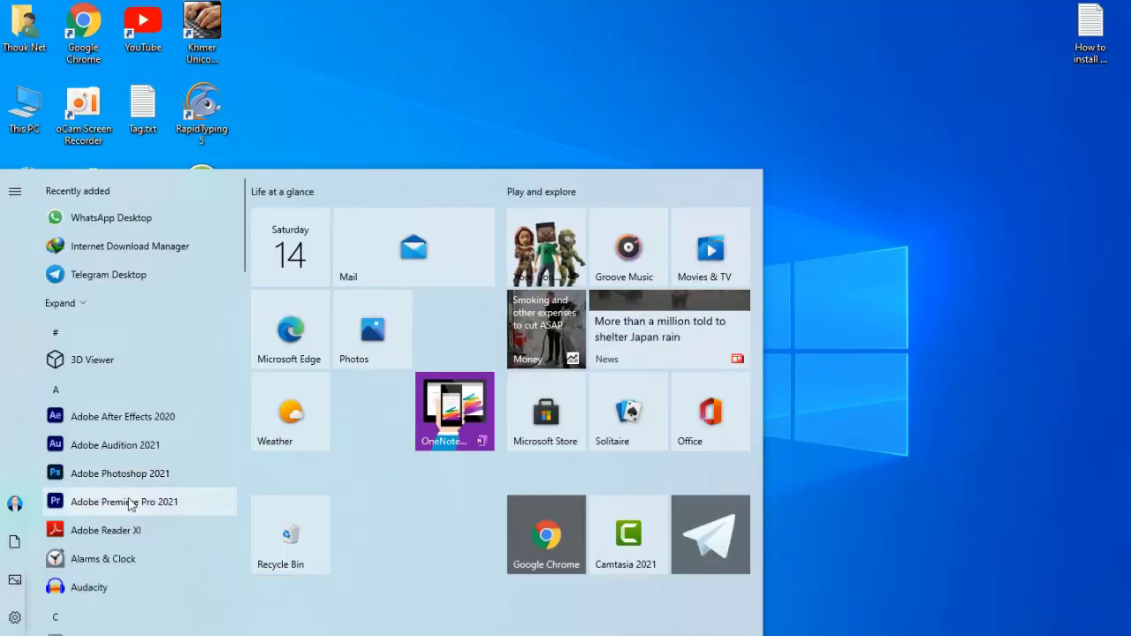
left_click(124, 502)
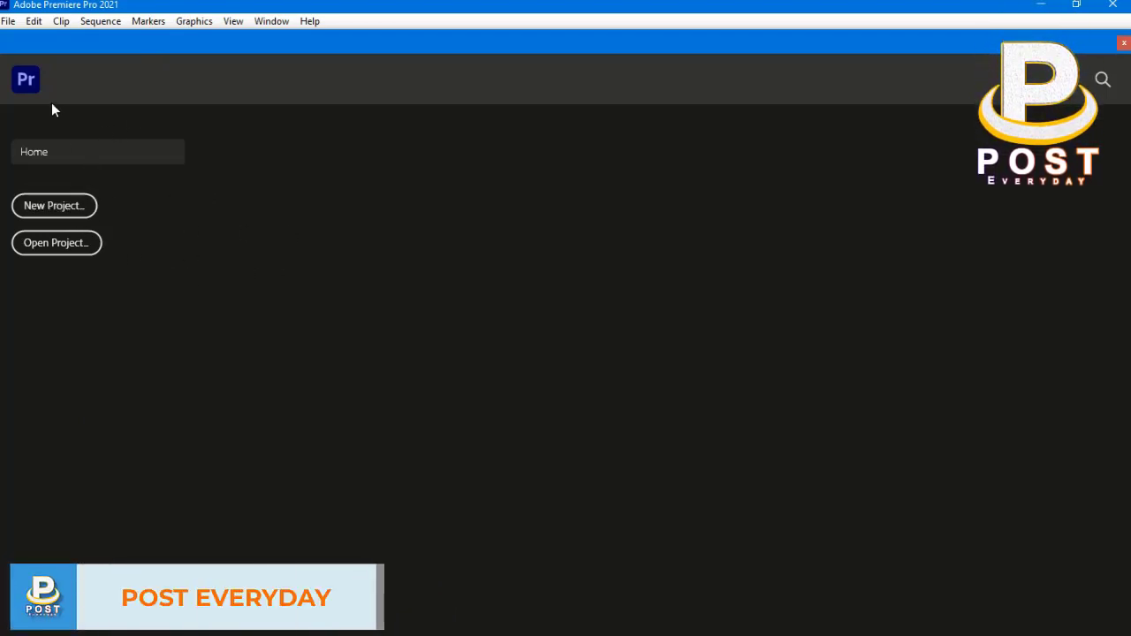
left_click(8, 20)
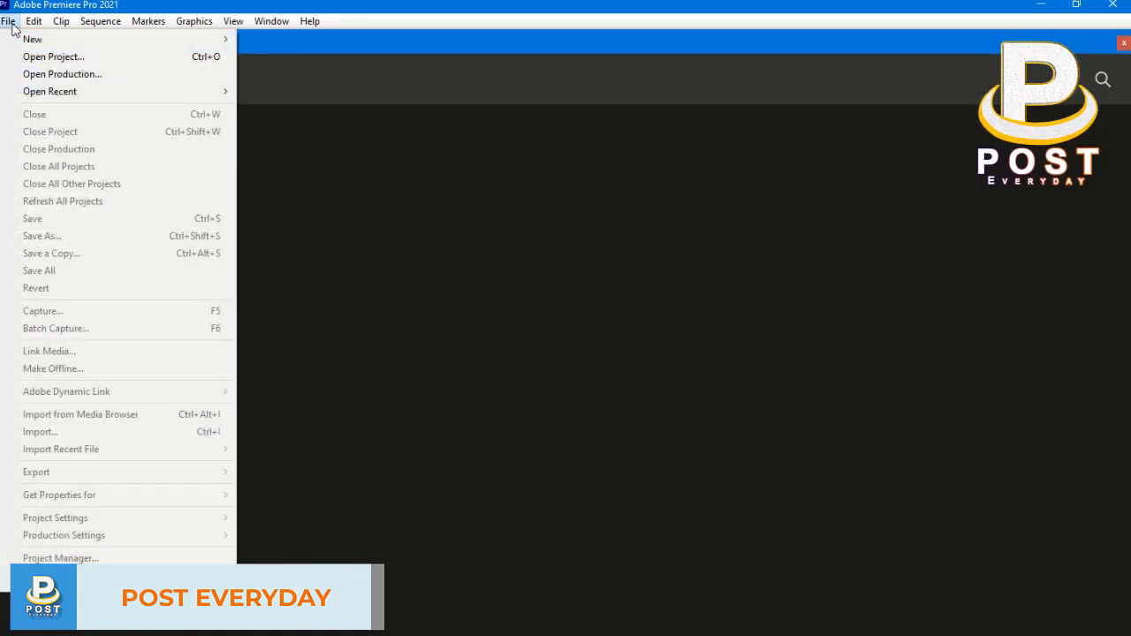
mouse_move(35, 37)
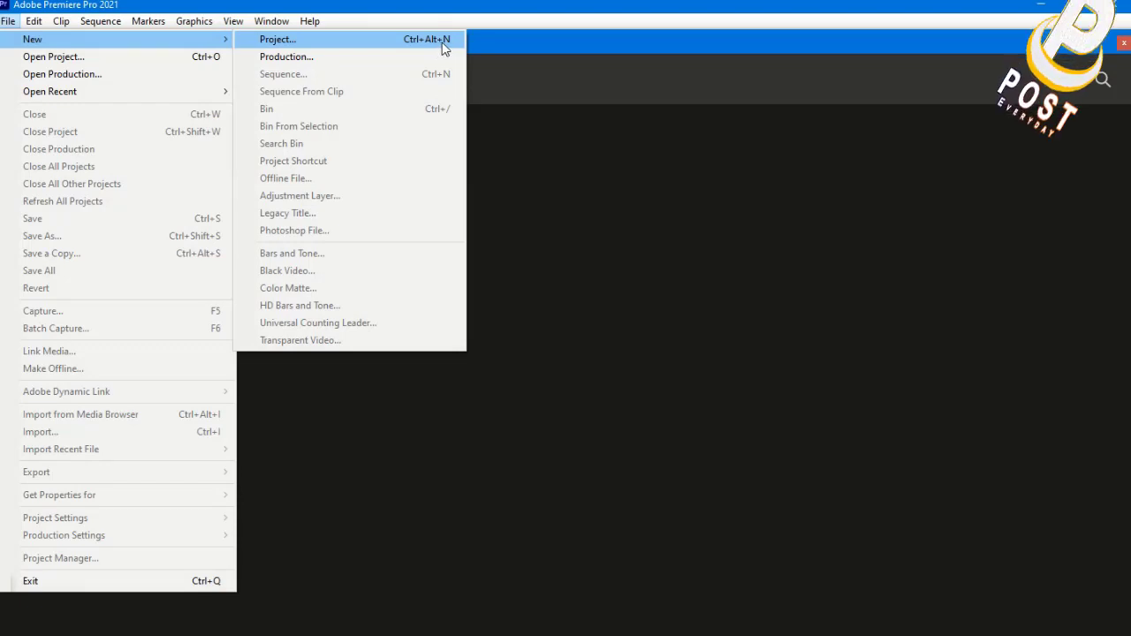
left_click(537, 256)
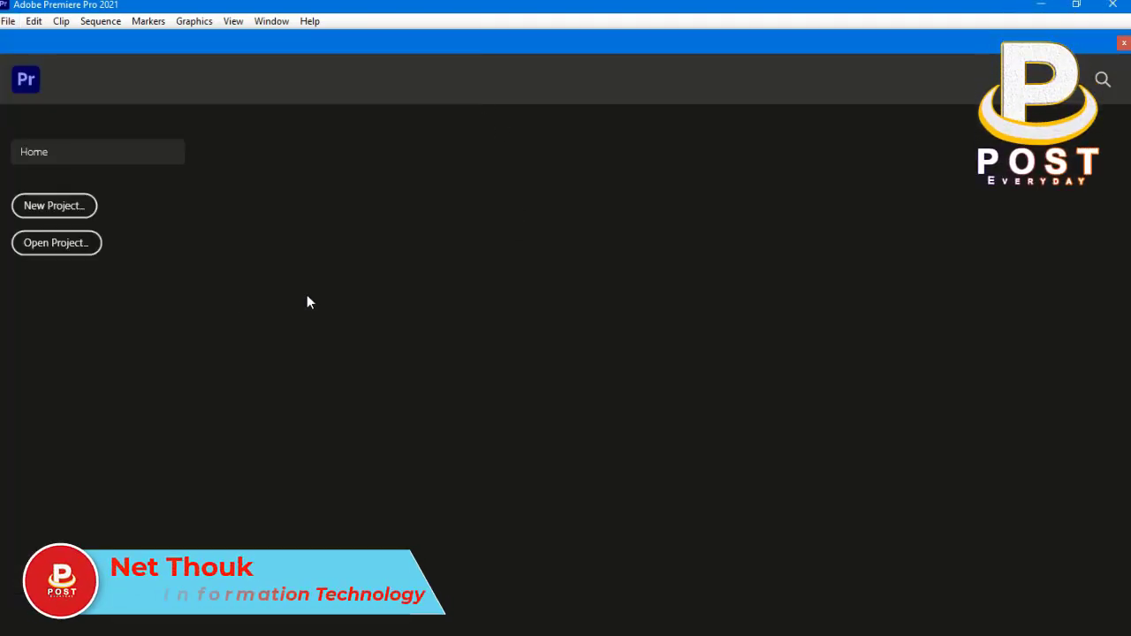
Step: Create a new project, replacing 'Untitled' with the chosen project name
left_click(42, 210)
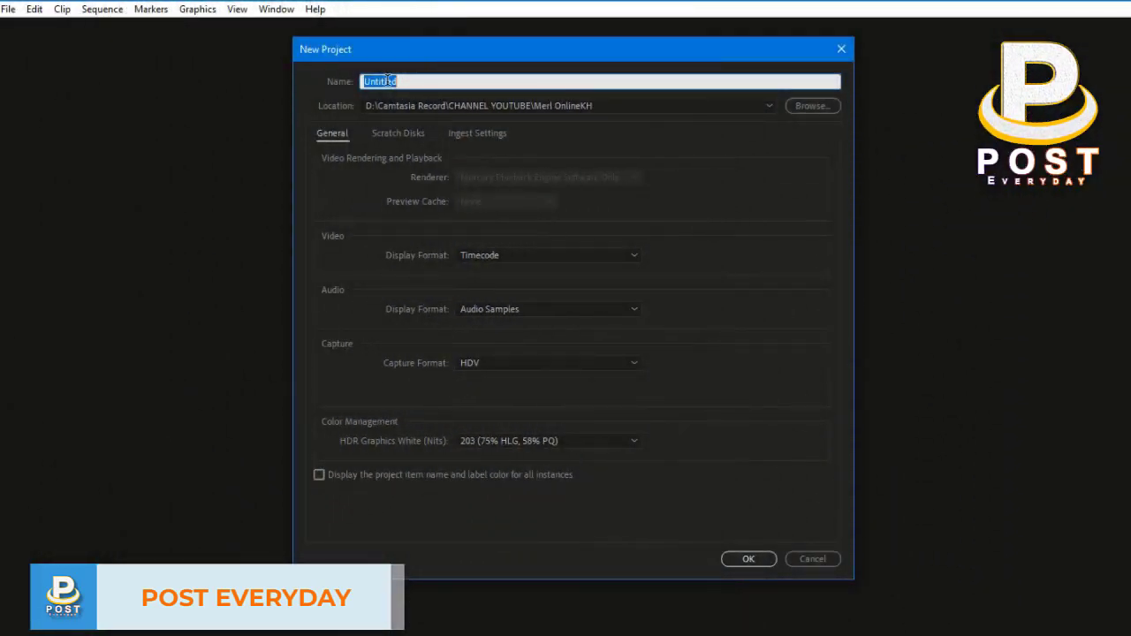
type("yna")
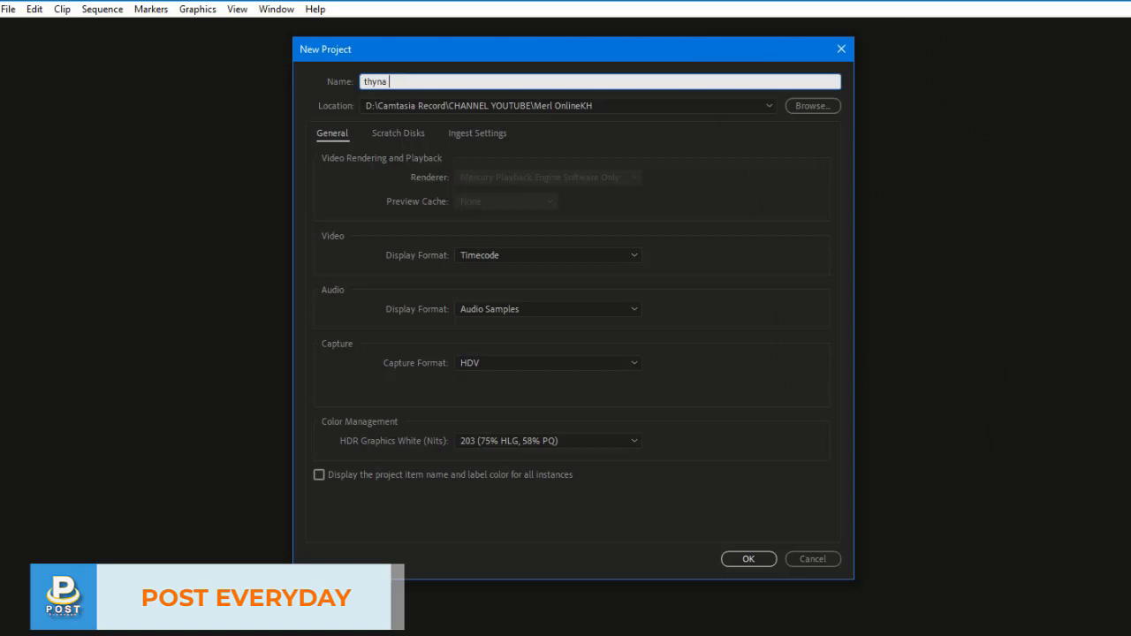
type(" thouk")
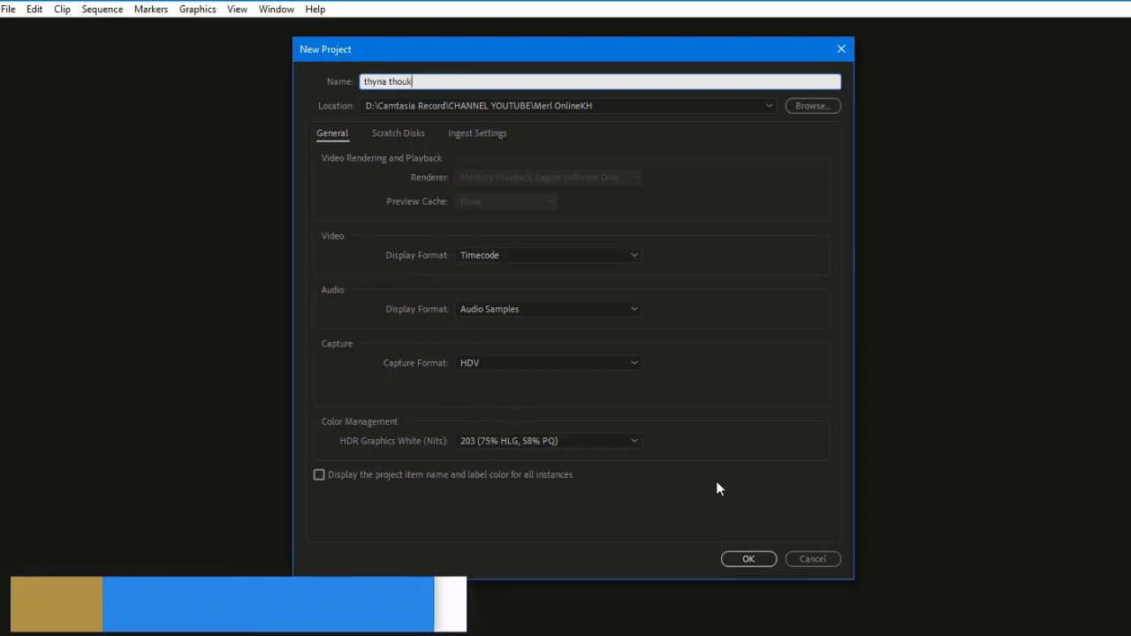
left_click(747, 560)
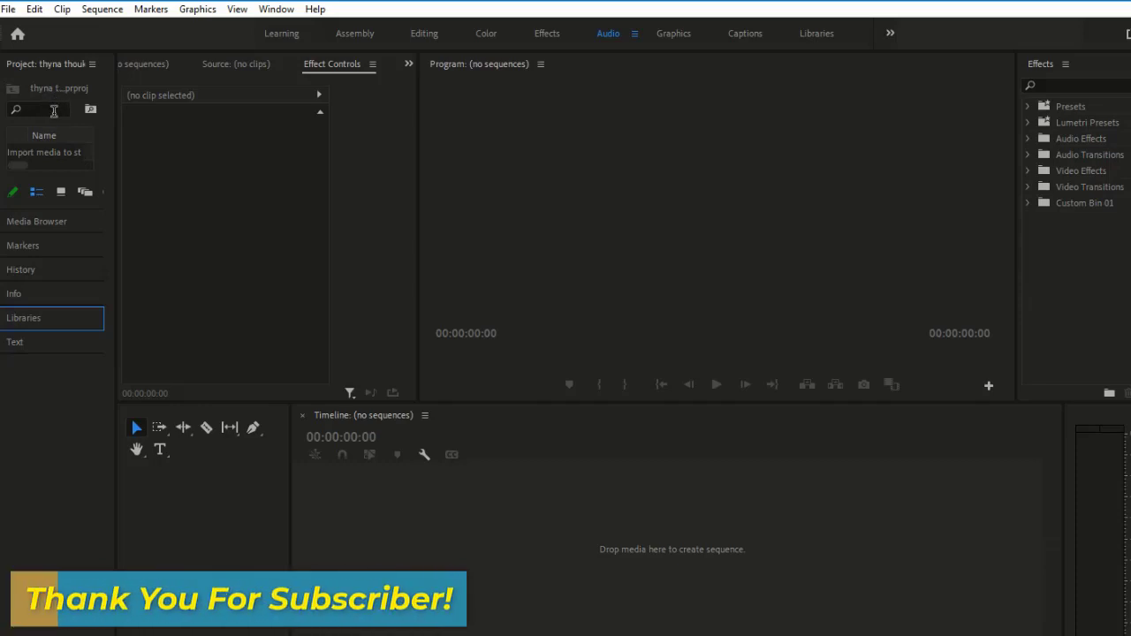
Step: From the Project panel's New Item menu, open the New Sequence dialog
left_click(54, 94)
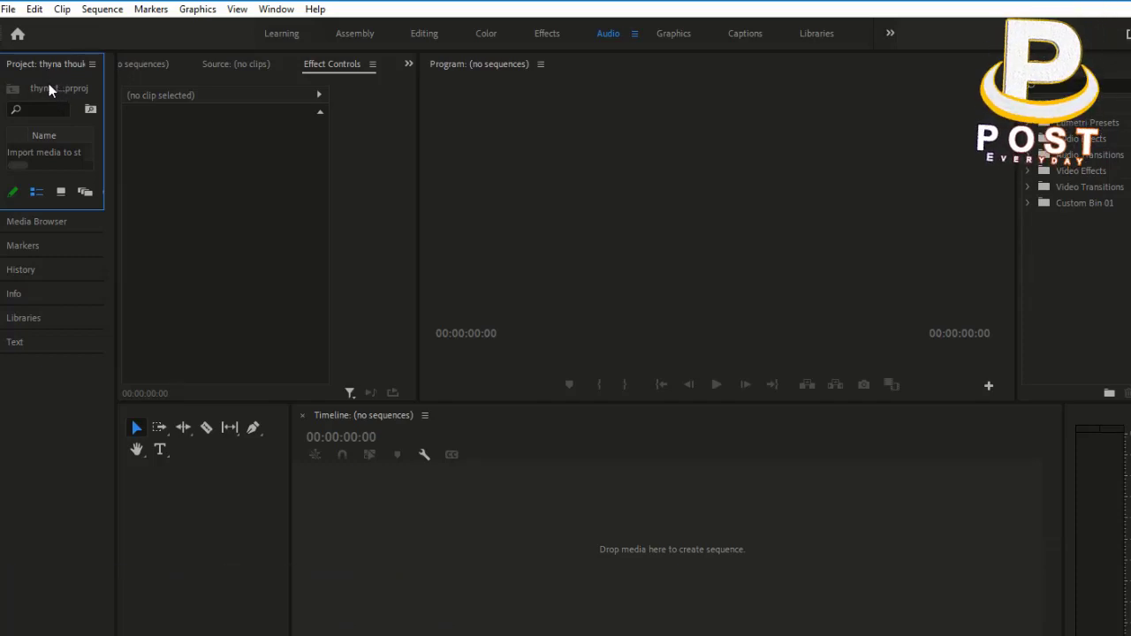
right_click(44, 87)
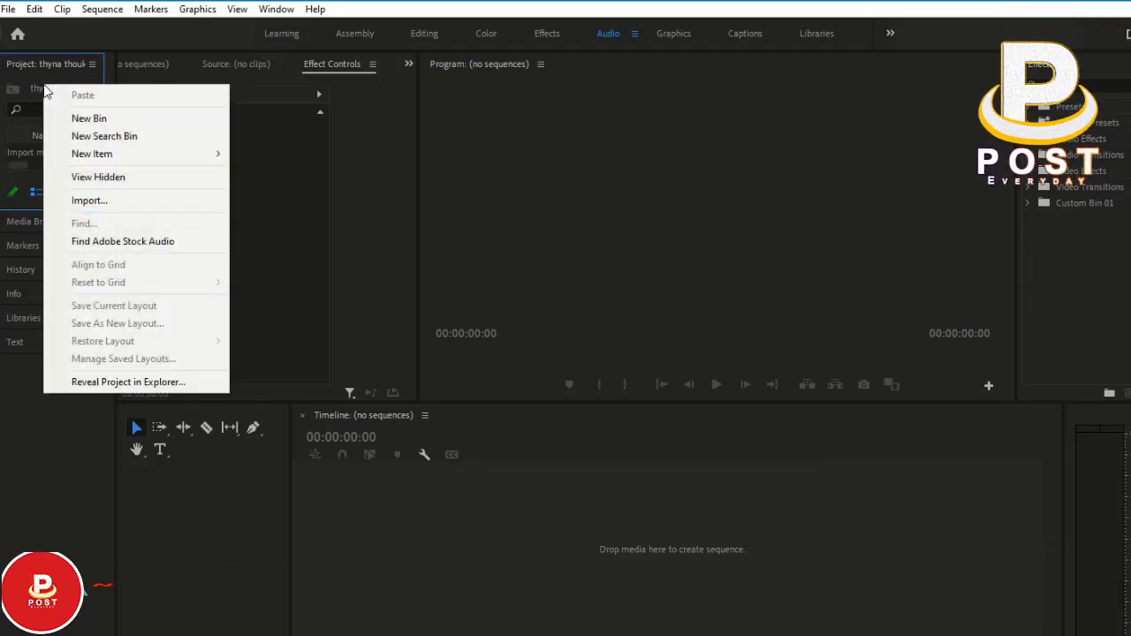
mouse_move(87, 152)
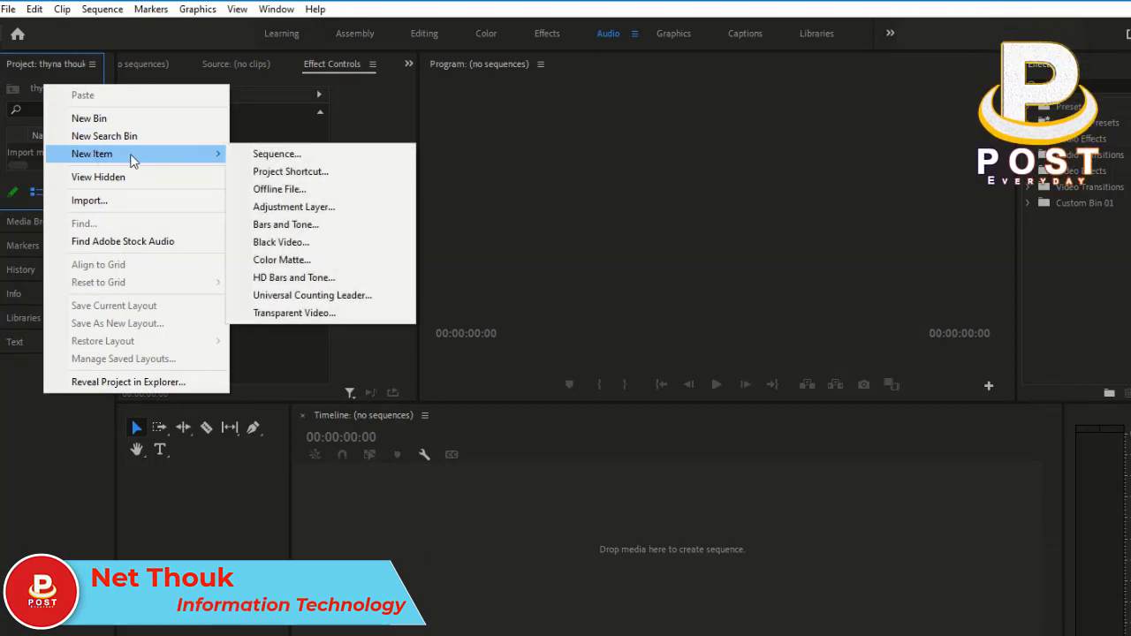
left_click(320, 156)
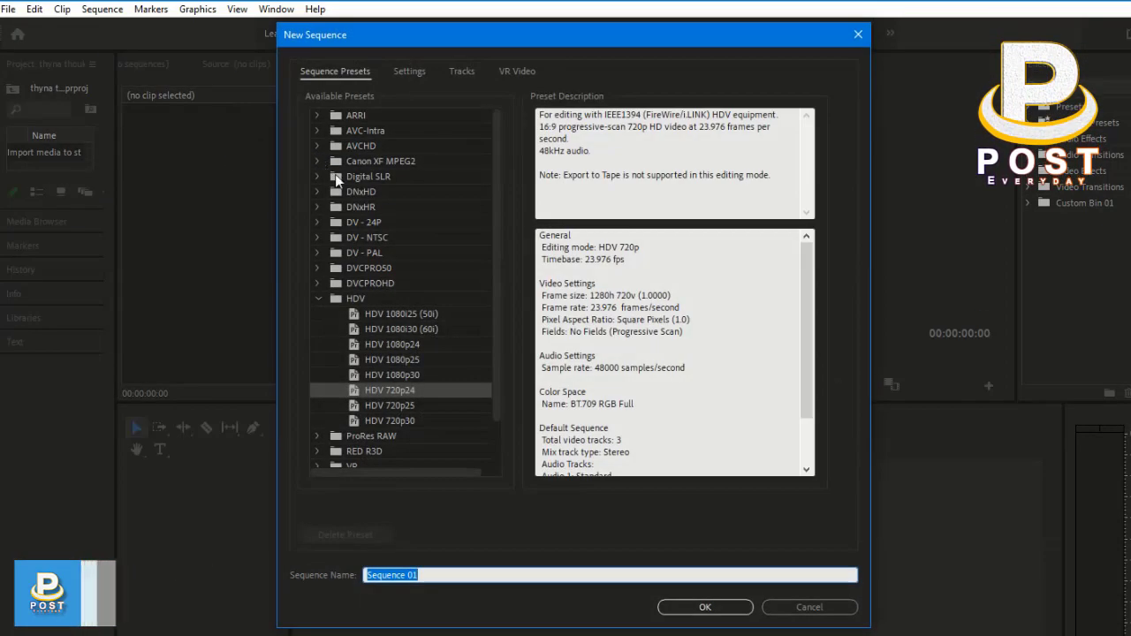
Step: Keep the HDV 720p24 preset, rename Sequence 01 to 'HDV project', and create it
left_click_drag(493, 231, 494, 279)
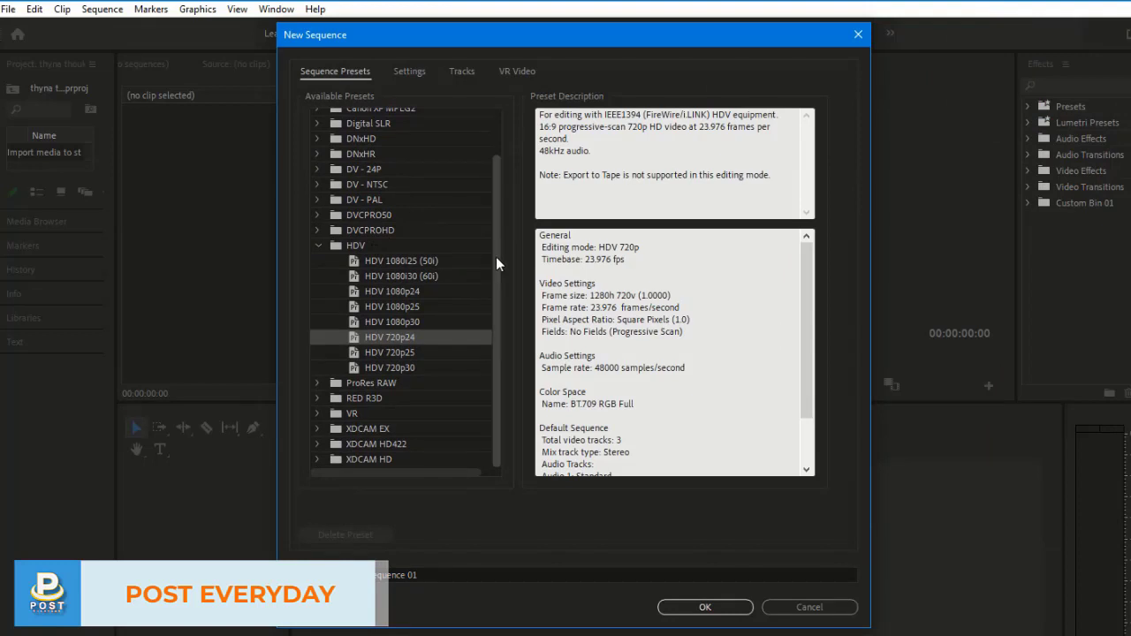
left_click_drag(494, 252, 494, 229)
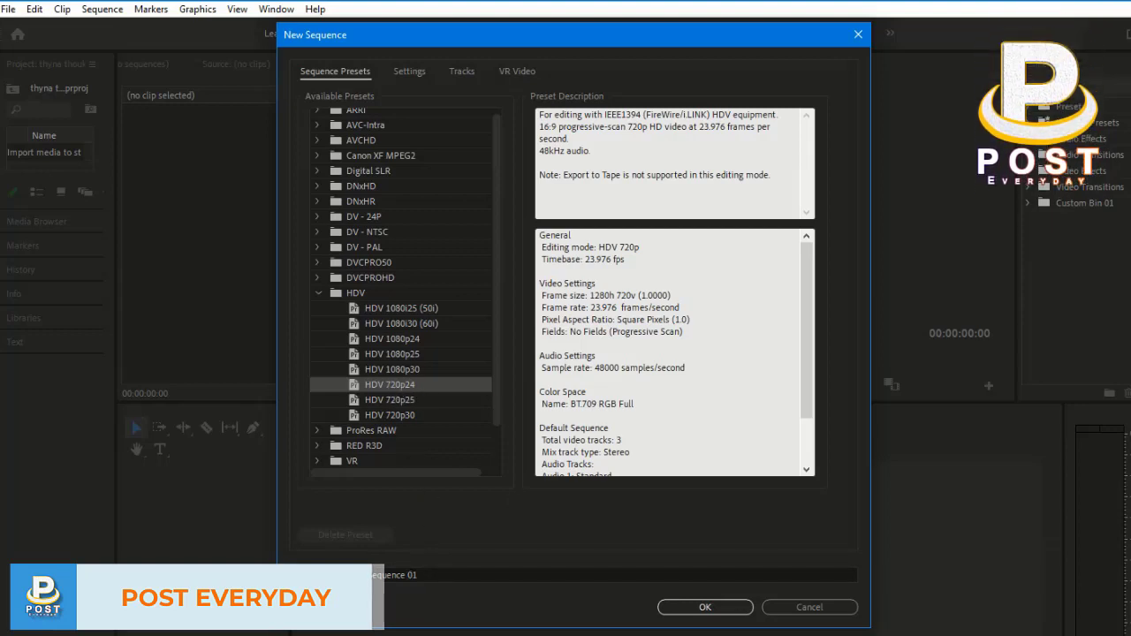
double_click(409, 575)
triple_click(409, 575)
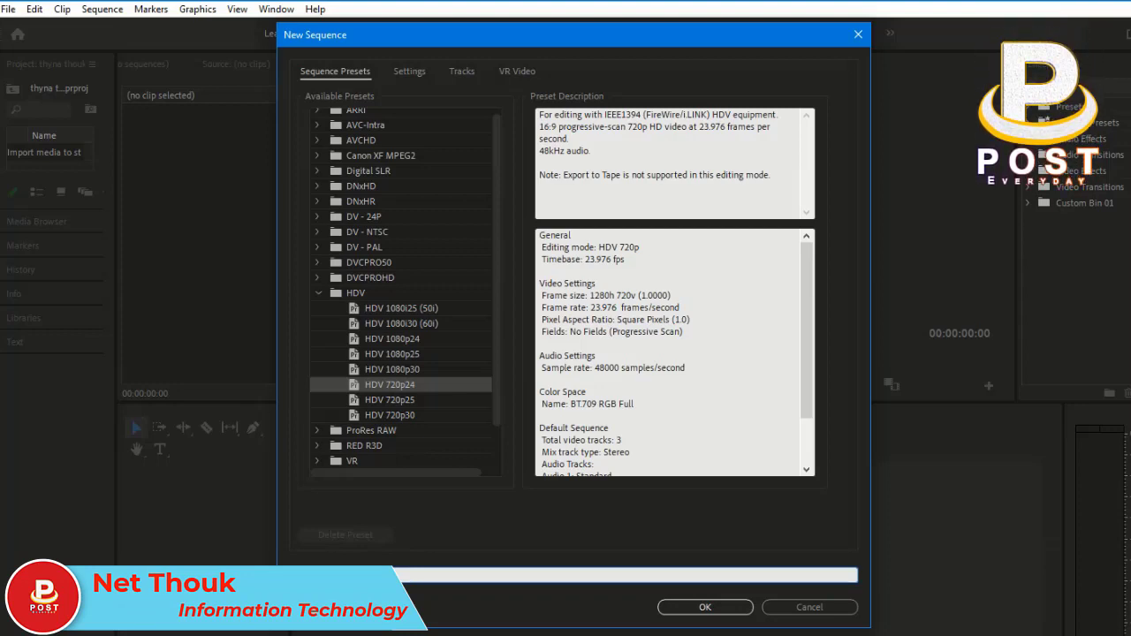
type("ject")
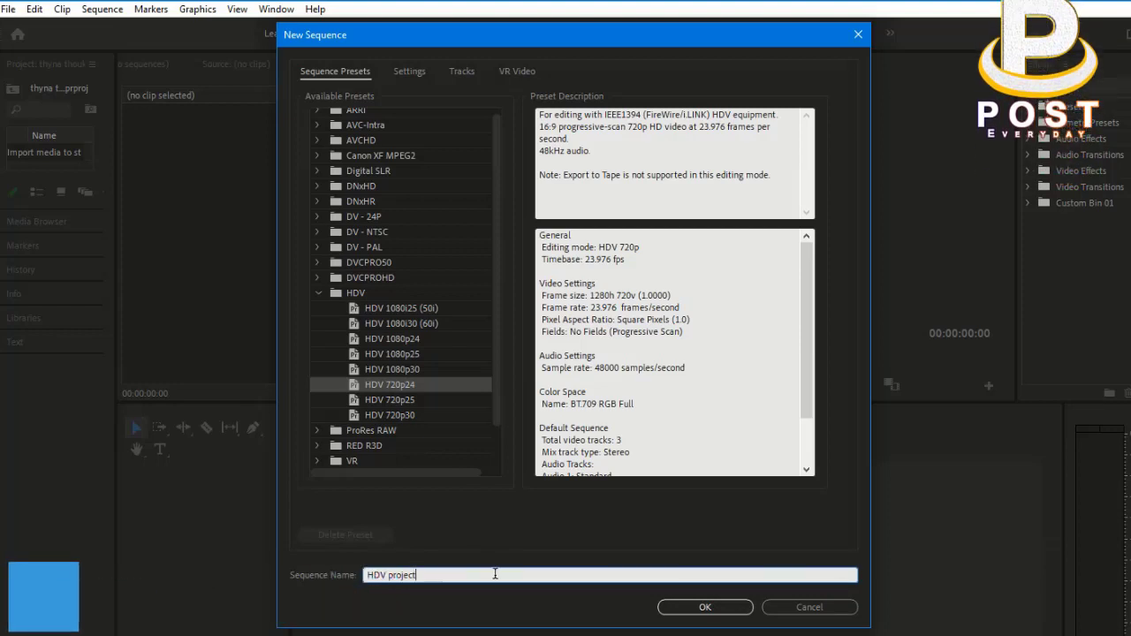
left_click(705, 608)
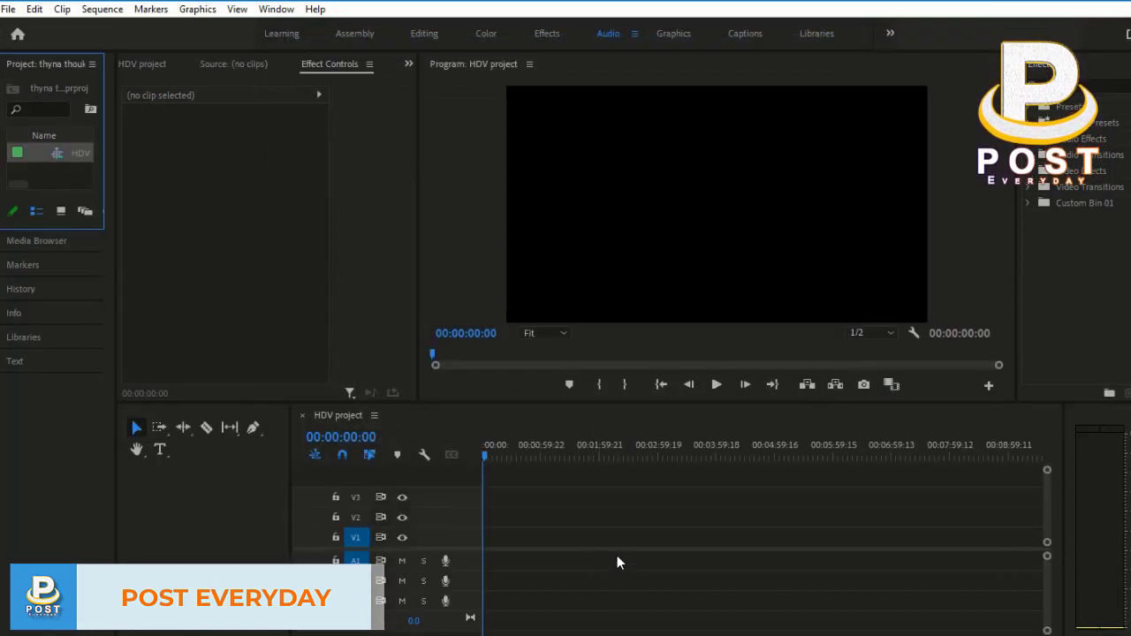